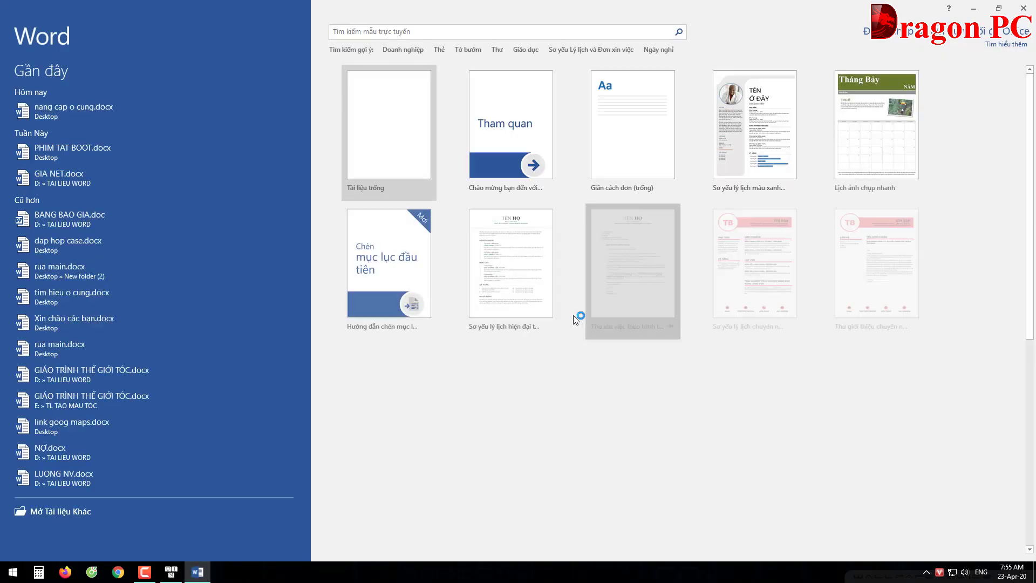
Create a blank document and enter "ô" to test the current Vietnamese typing method
click(404, 155)
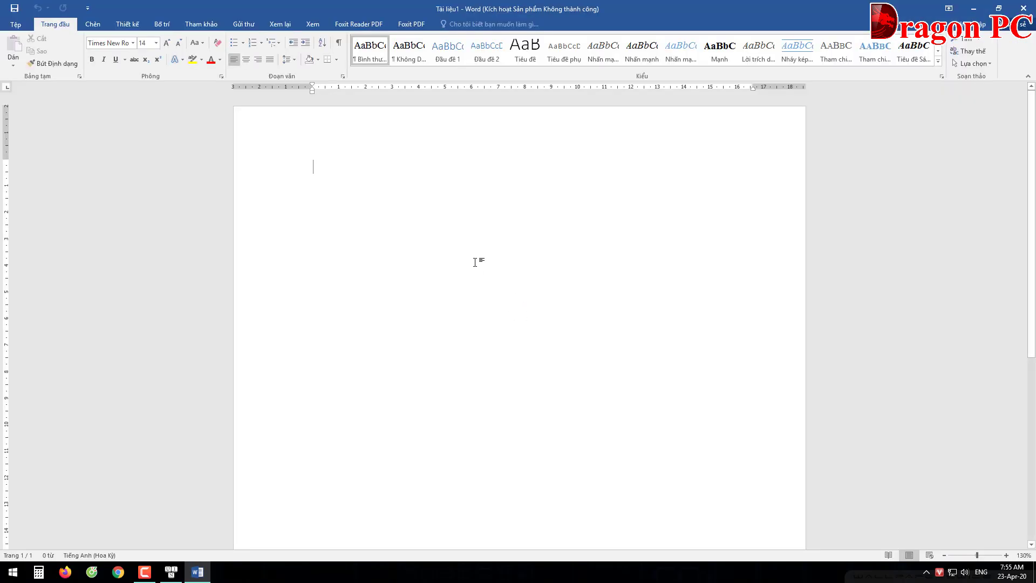
text(ô)
Minimize the document, set UniKey's typing method (Kiểu gõ) to VNI and close its settings window
click(974, 9)
click(488, 213)
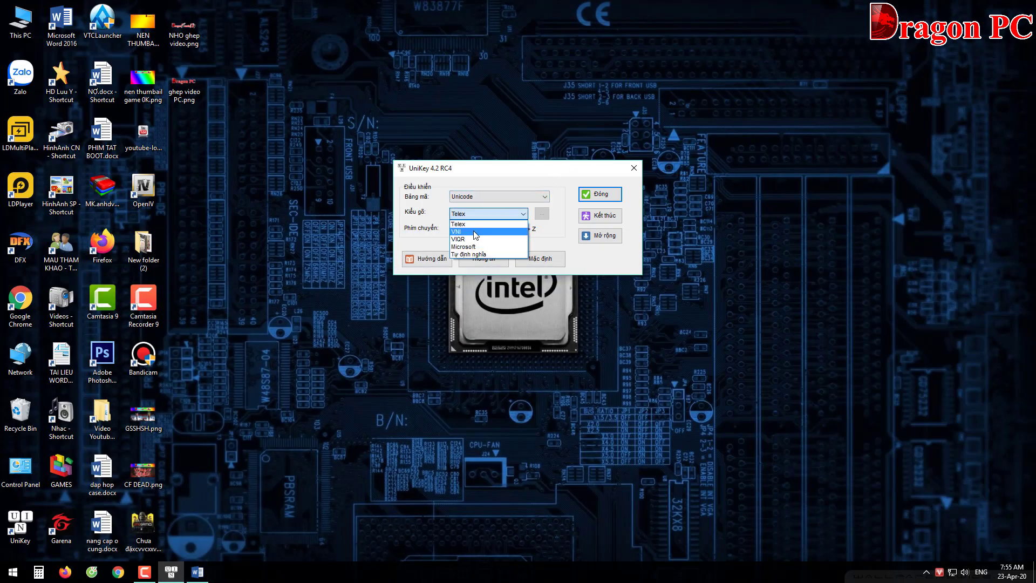
click(475, 232)
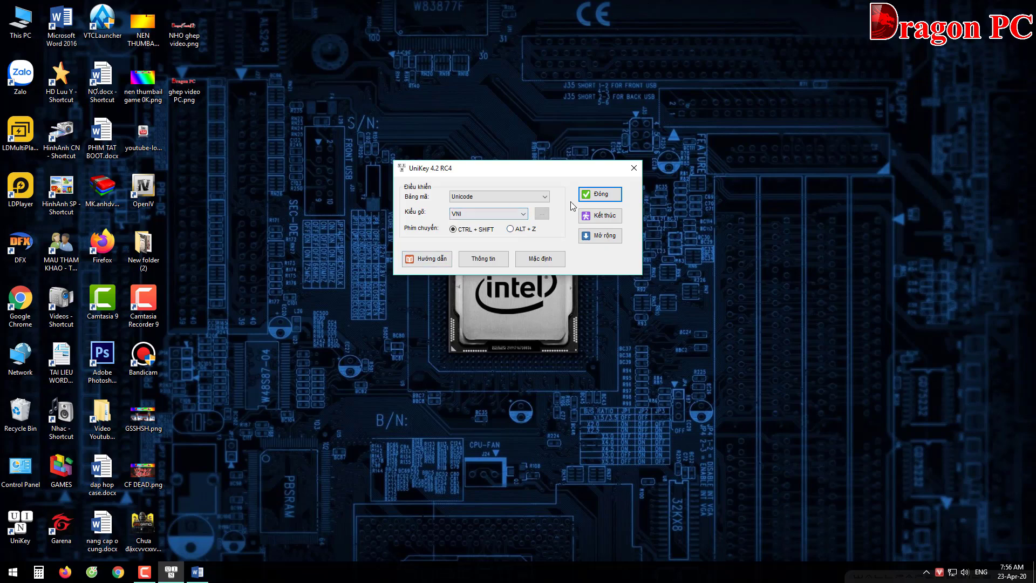
click(601, 195)
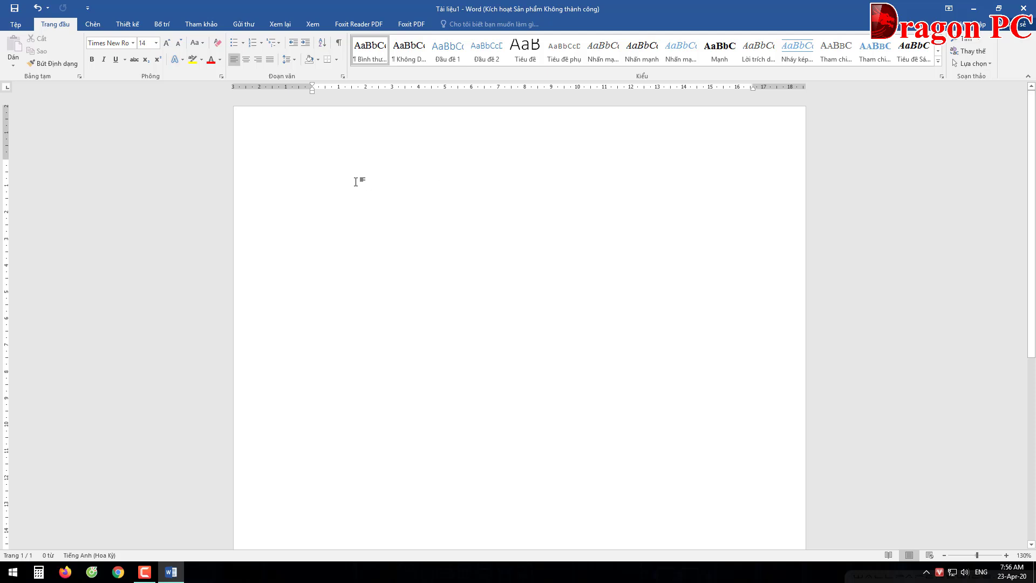
Test the VNI method by entering "Oo ô" in the blank Word document, and close the document
text(oo o)
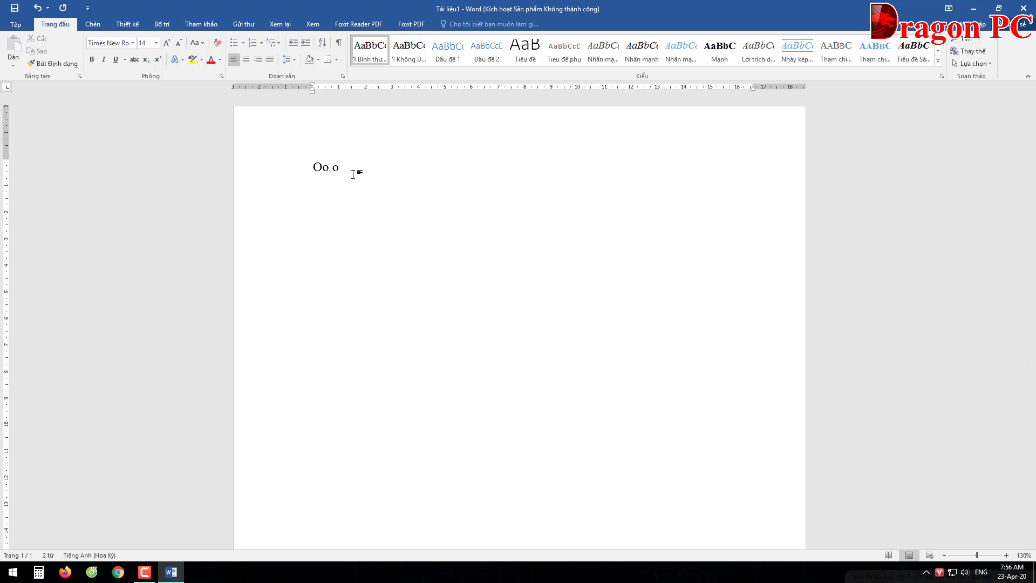
text(o)
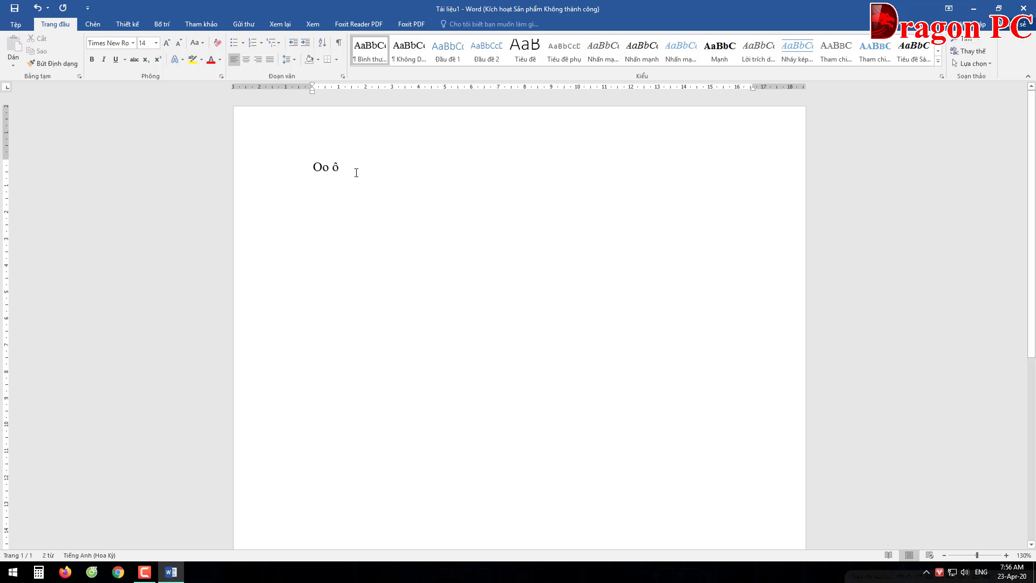
key(alt+F4)
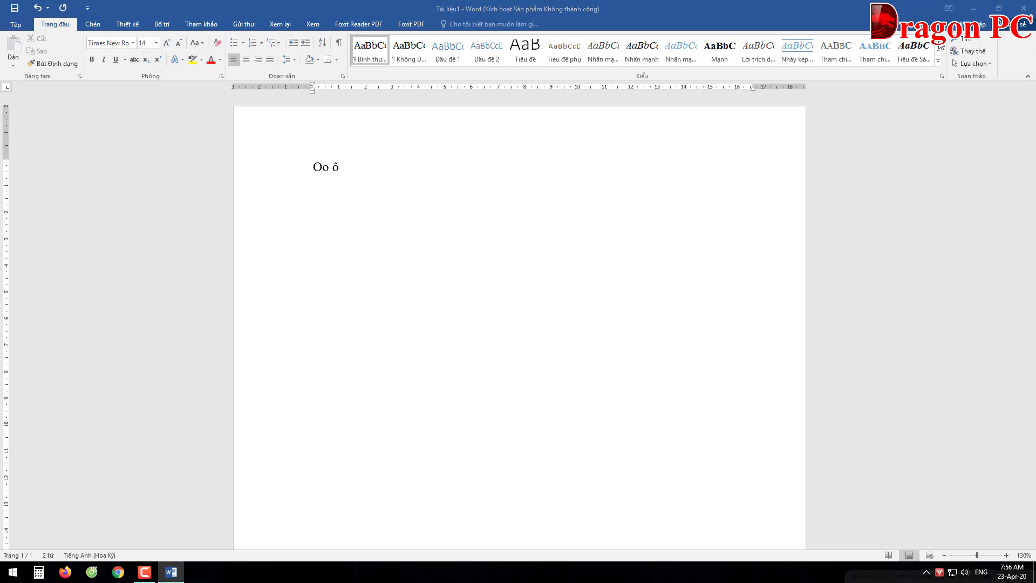
click(510, 307)
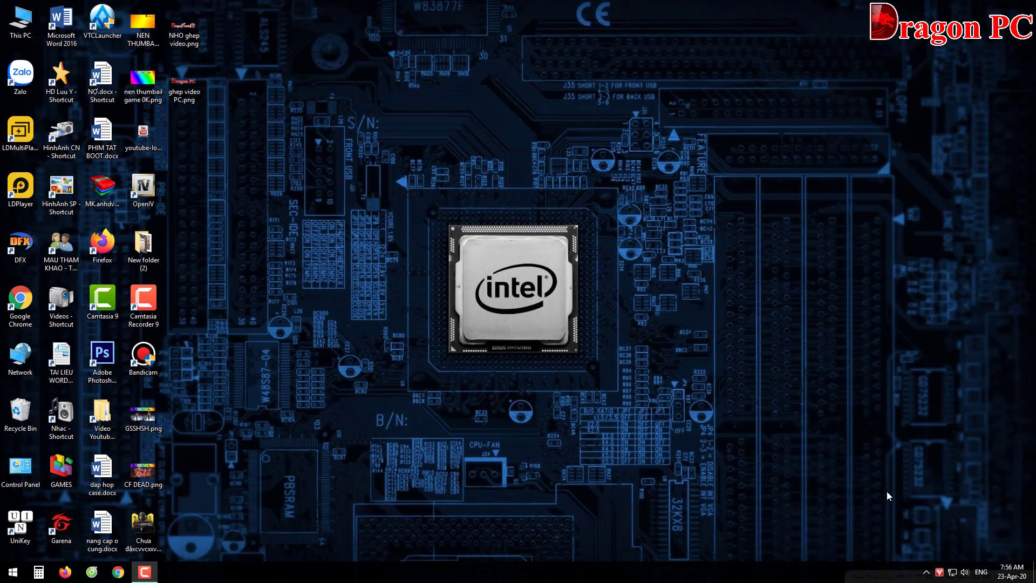
Reopen the UniKey settings, set the typing method (Kiểu gõ) to Telex and close the window
click(927, 572)
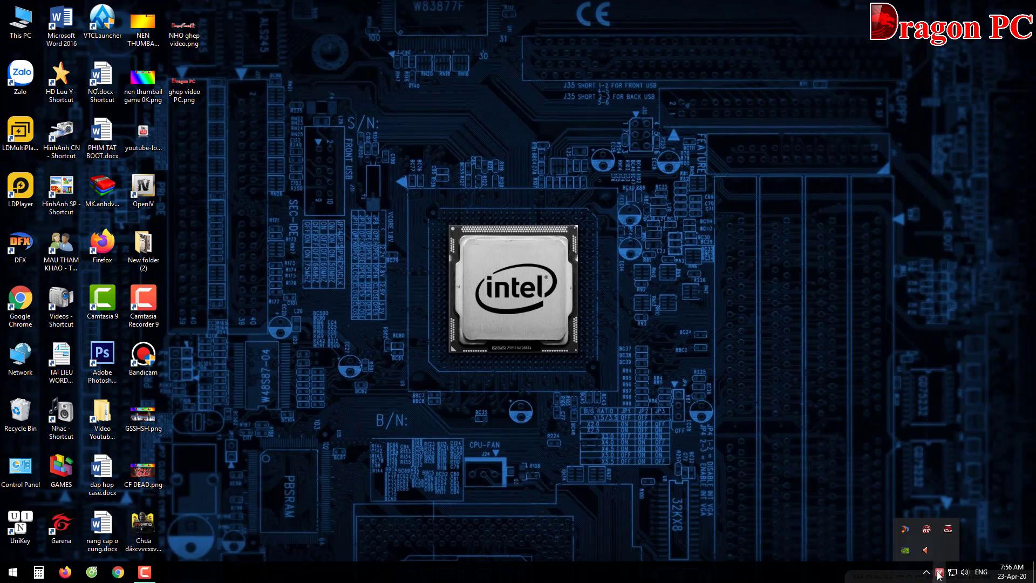
double_click(939, 573)
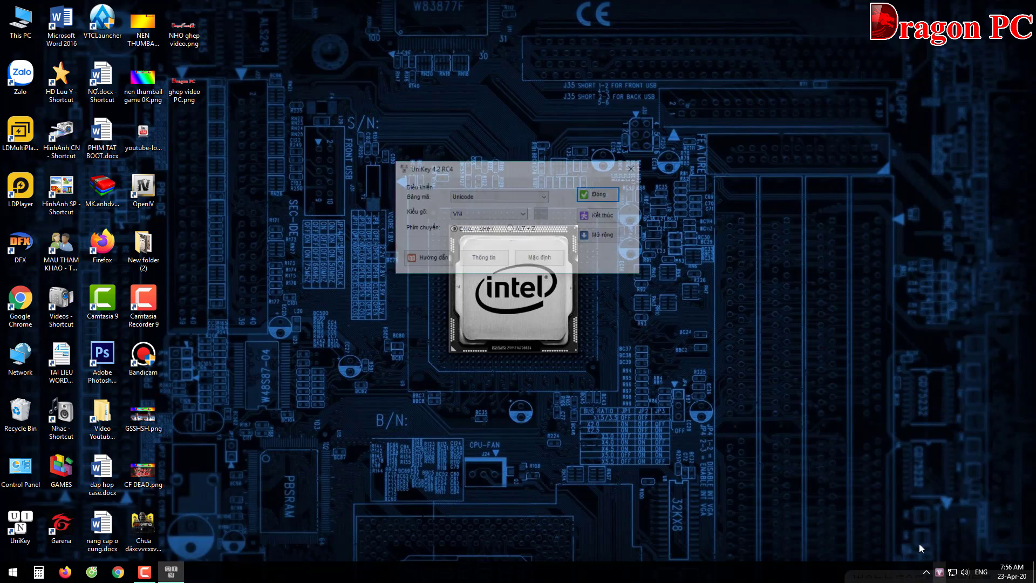
click(462, 216)
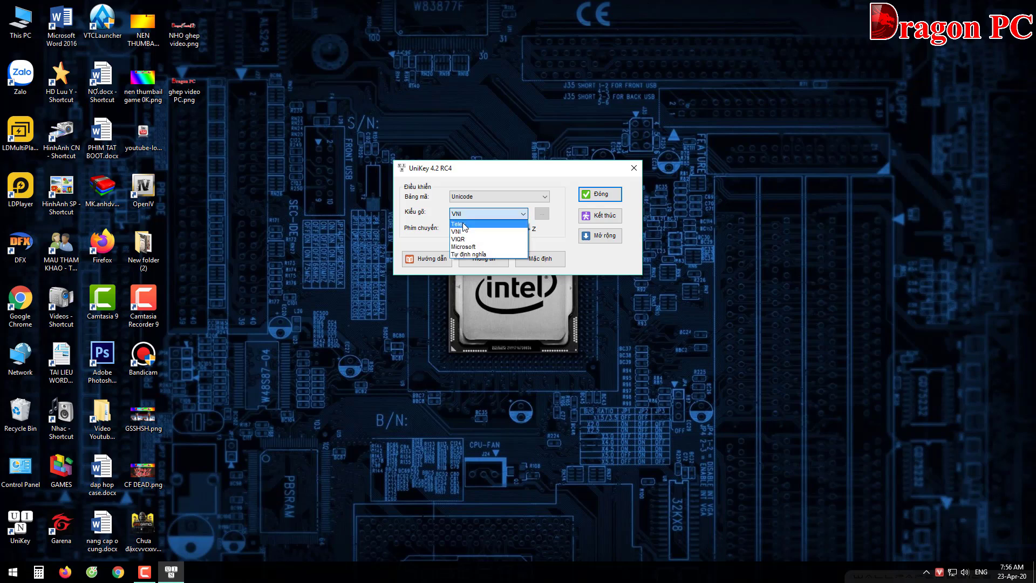
click(463, 225)
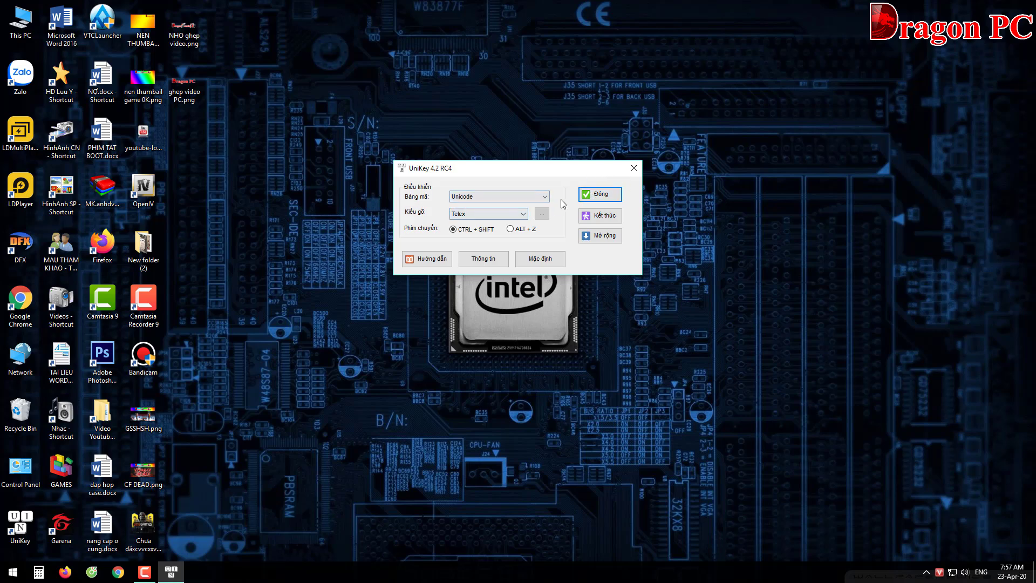
click(611, 201)
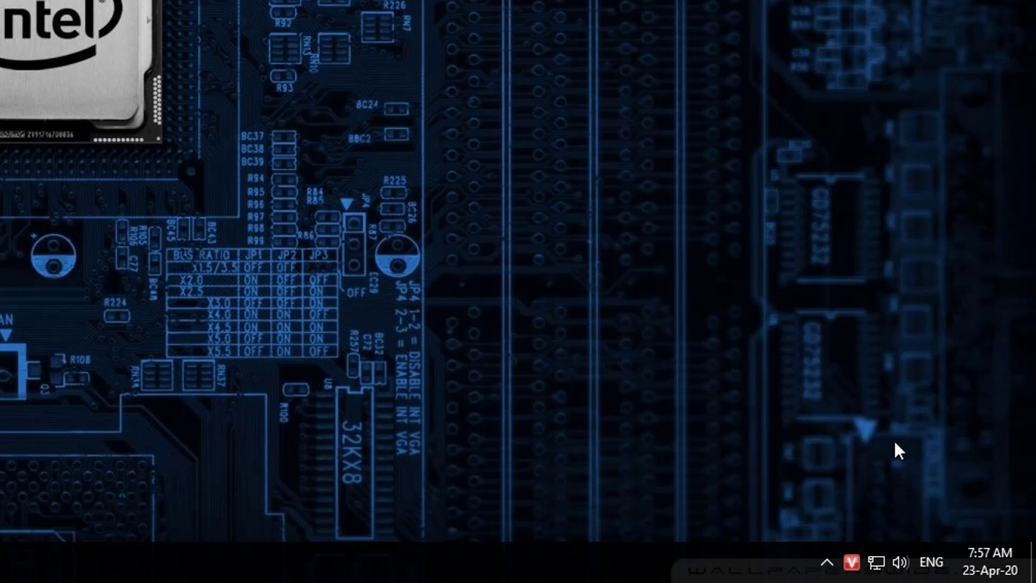
Toggle UniKey repeatedly between Vietnamese and English typing modes, ending in Vietnamese mode
click(853, 564)
click(854, 567)
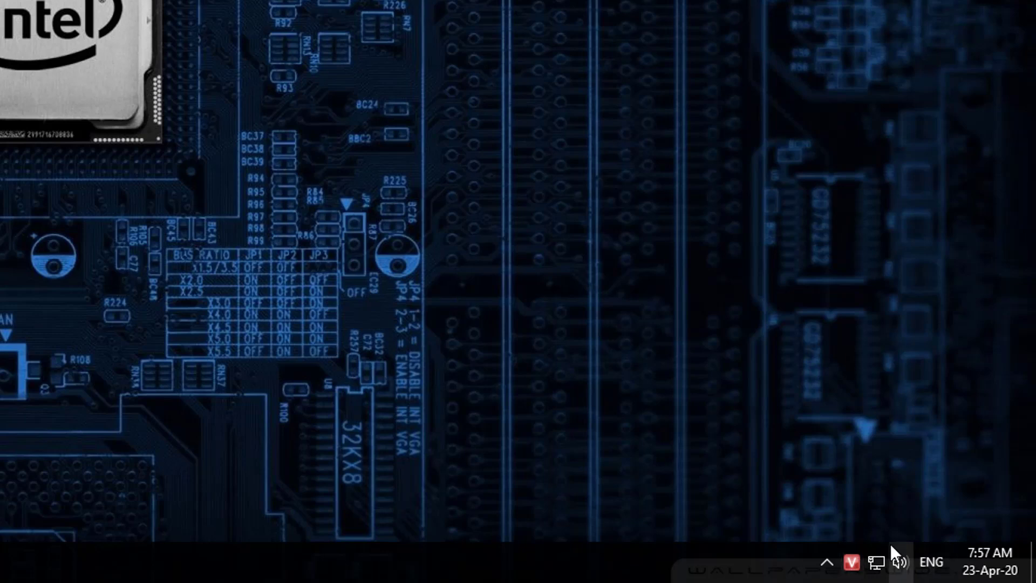
click(854, 568)
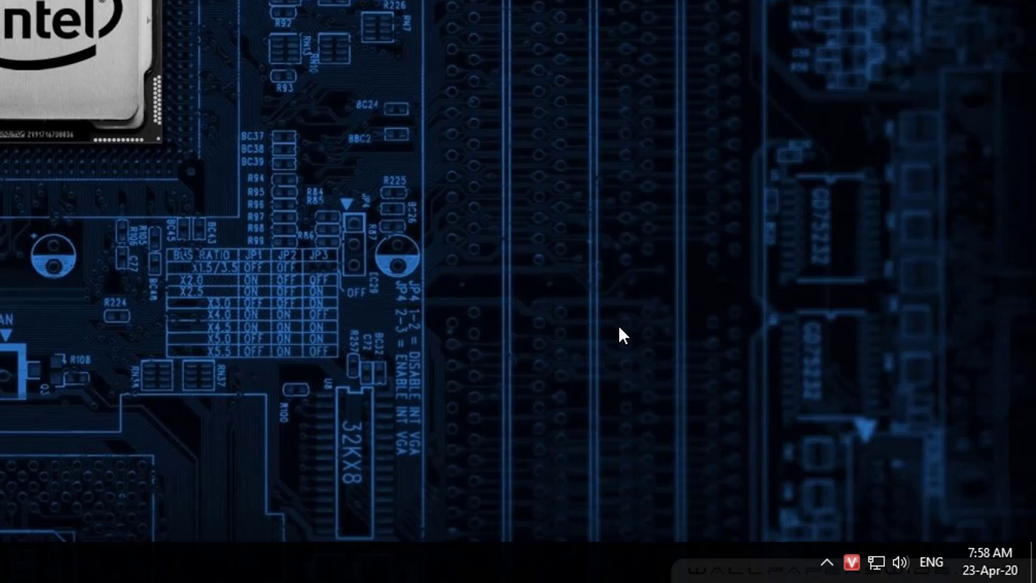
key(ctrl+shift)
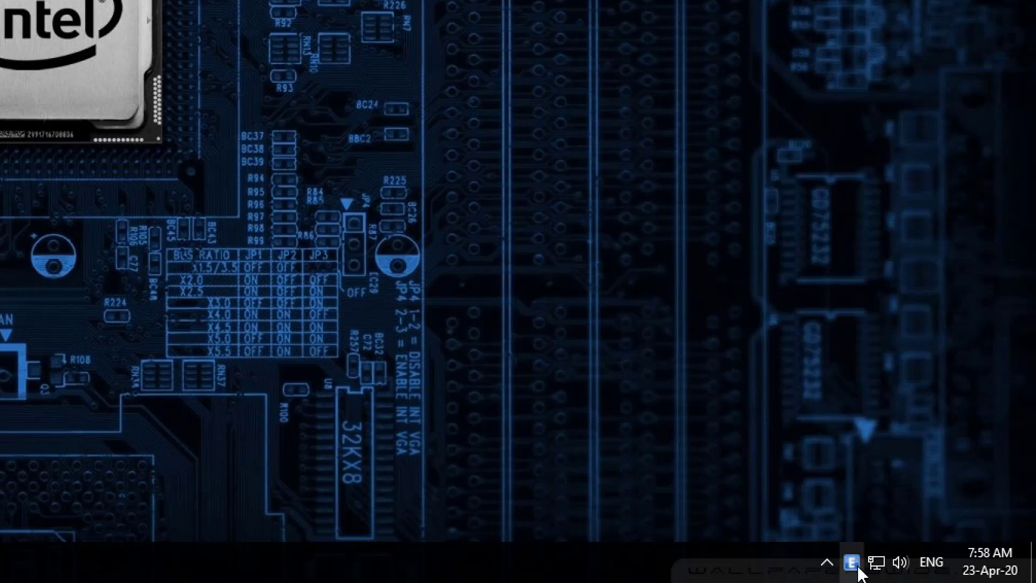
key(ctrl+shift)
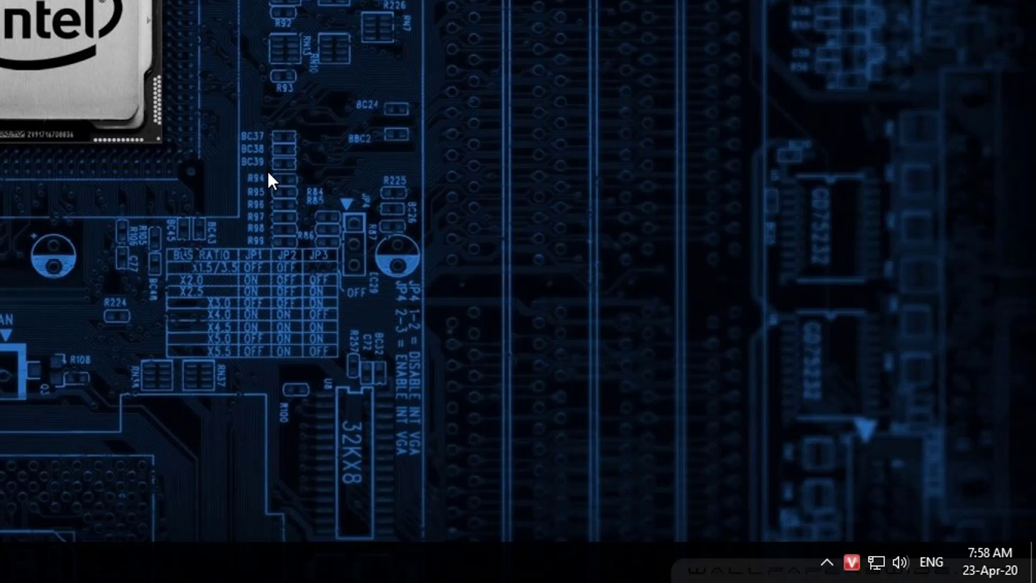
key(ctrl+shift)
click(853, 563)
Move the UniKey icon into the hidden tray icons and back onto the taskbar
click(827, 563)
drag(851, 562, 853, 528)
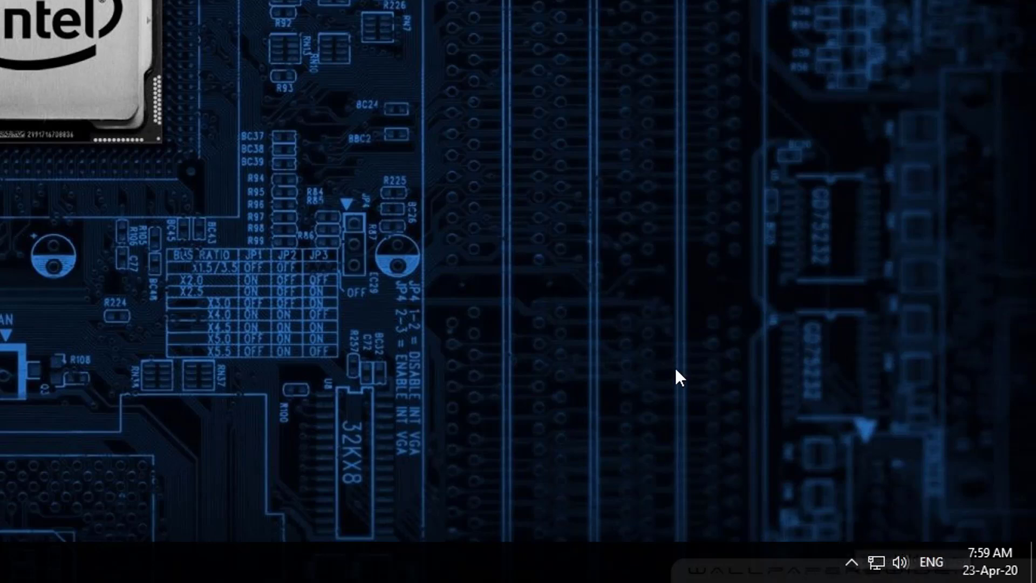
click(853, 565)
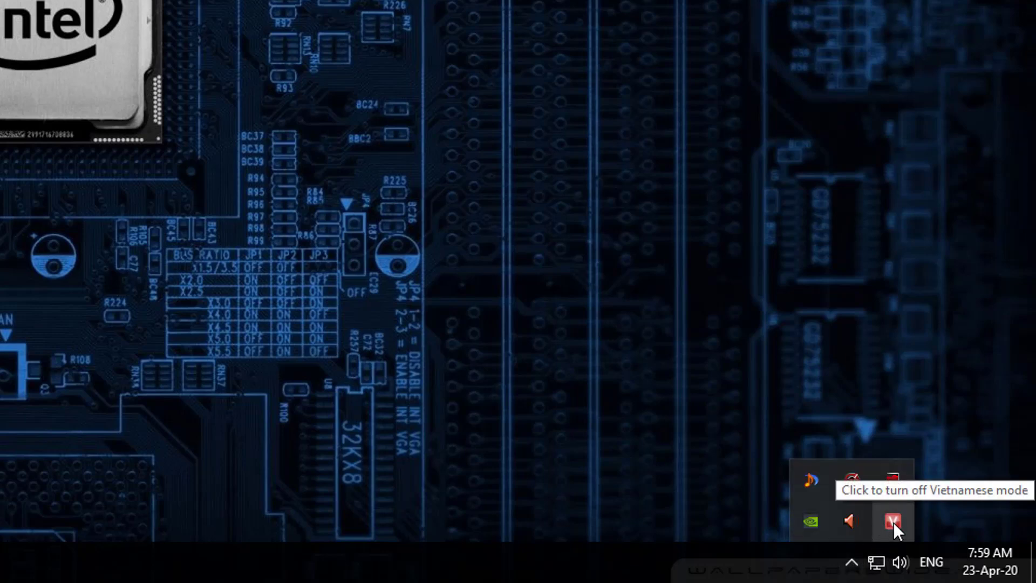
drag(890, 524, 853, 564)
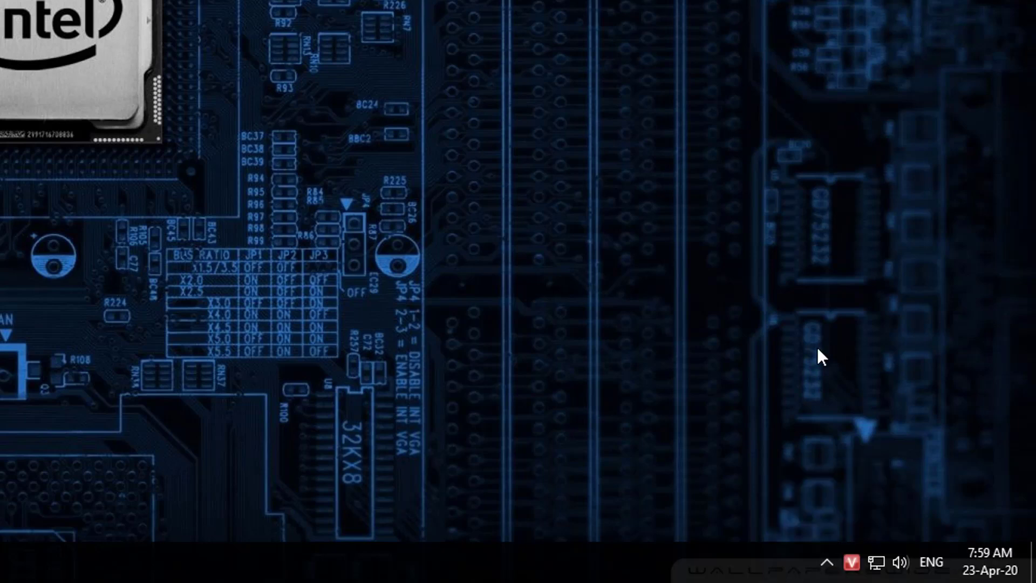
Move the UniKey icon from the taskbar into the hidden tray icons
click(827, 561)
click(853, 562)
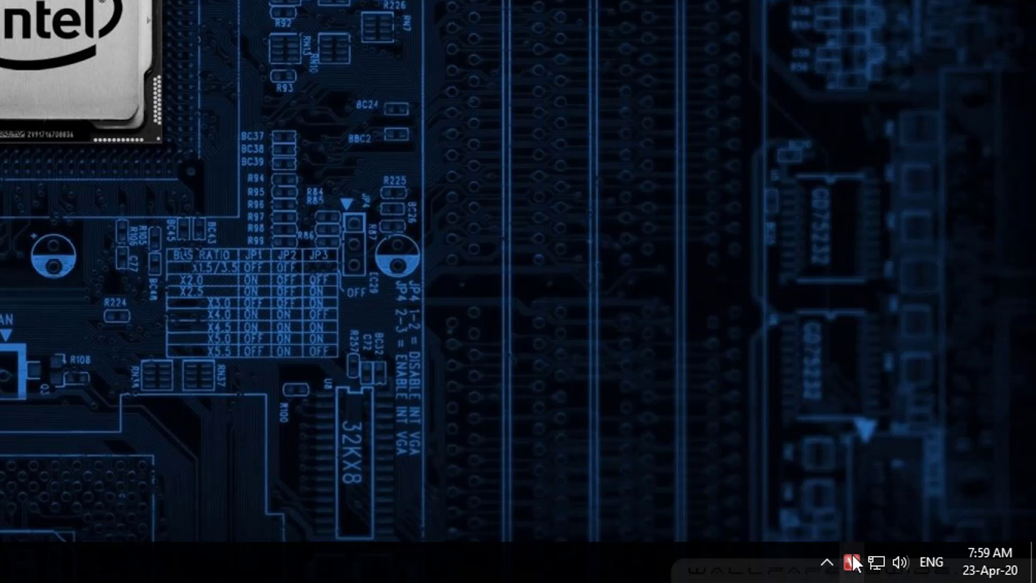
drag(853, 563, 894, 530)
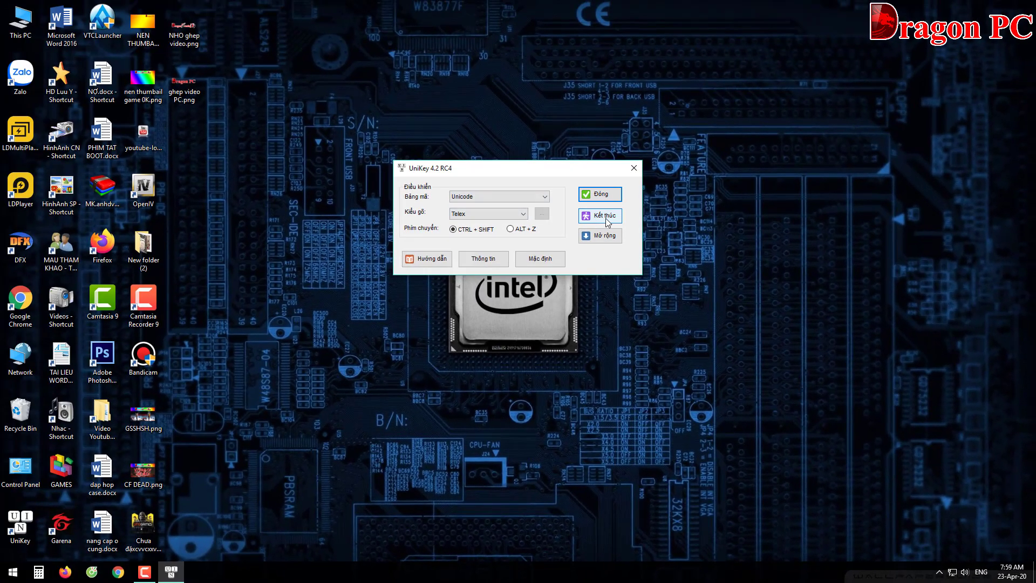
End UniKey from its settings window and check the hidden tray icons for it
click(607, 216)
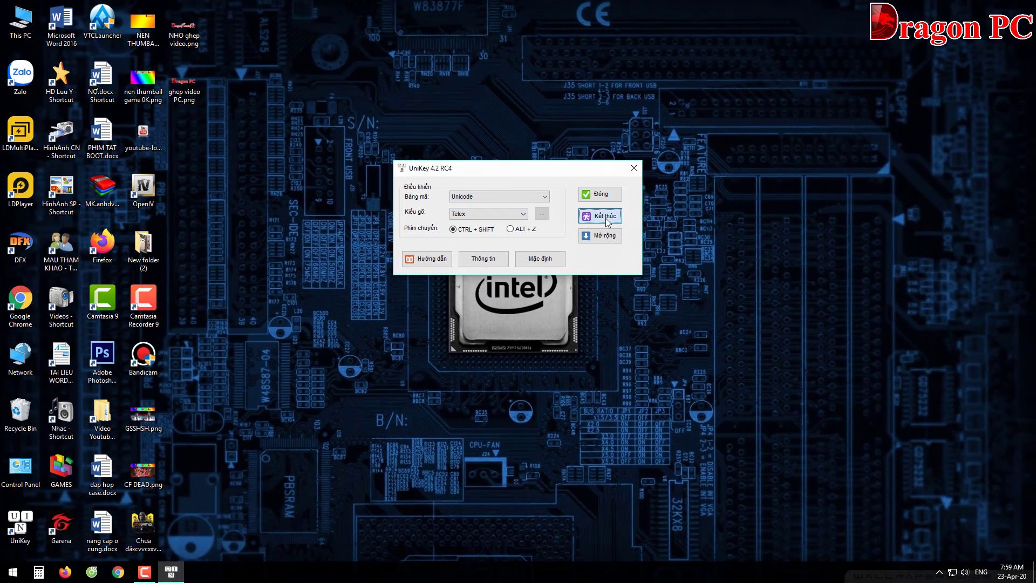
click(939, 573)
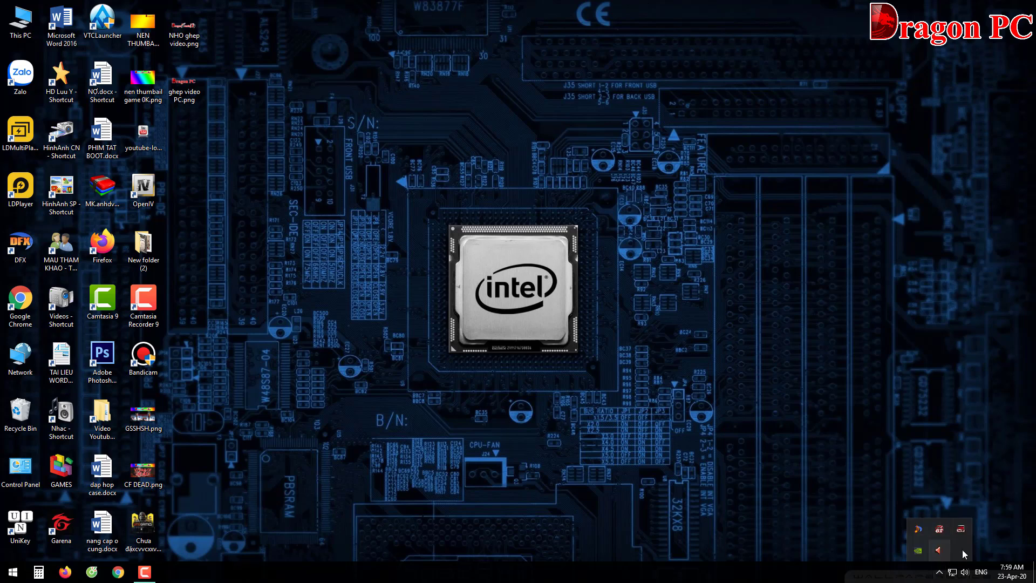
click(940, 572)
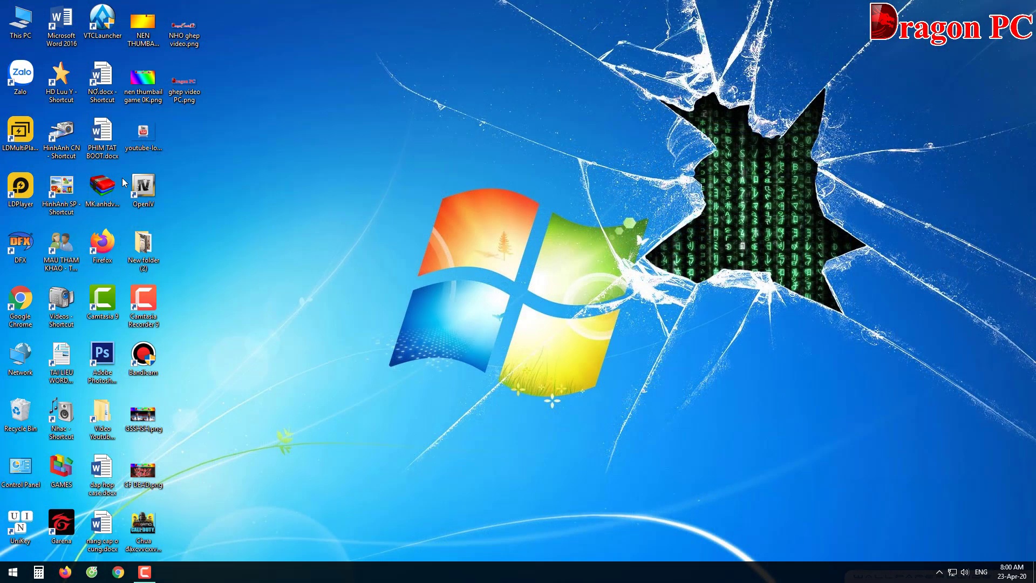
Launch UniKey from its desktop shortcut, exit it from the tray, and check the hidden tray icons
double_click(36, 519)
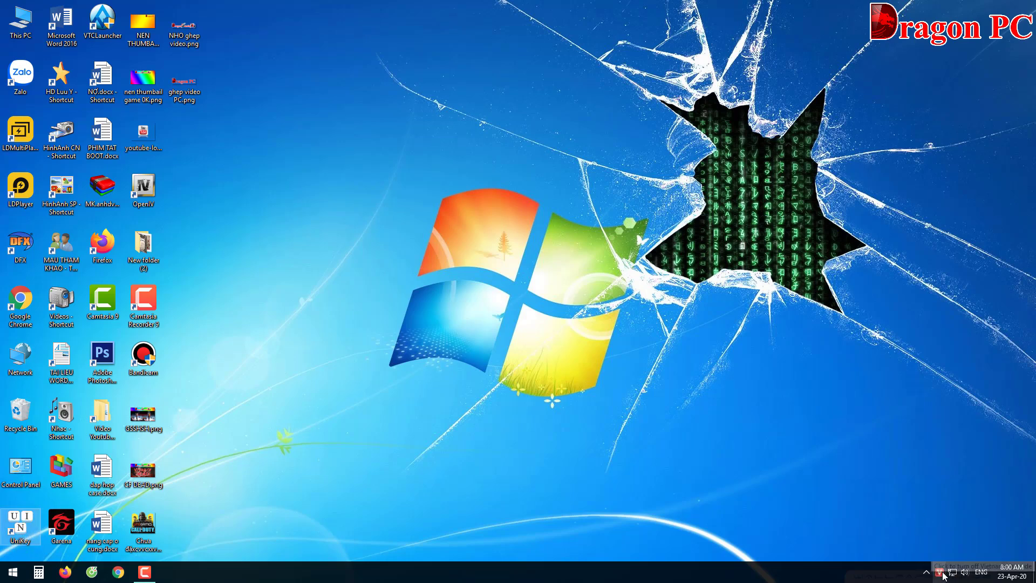
click(912, 524)
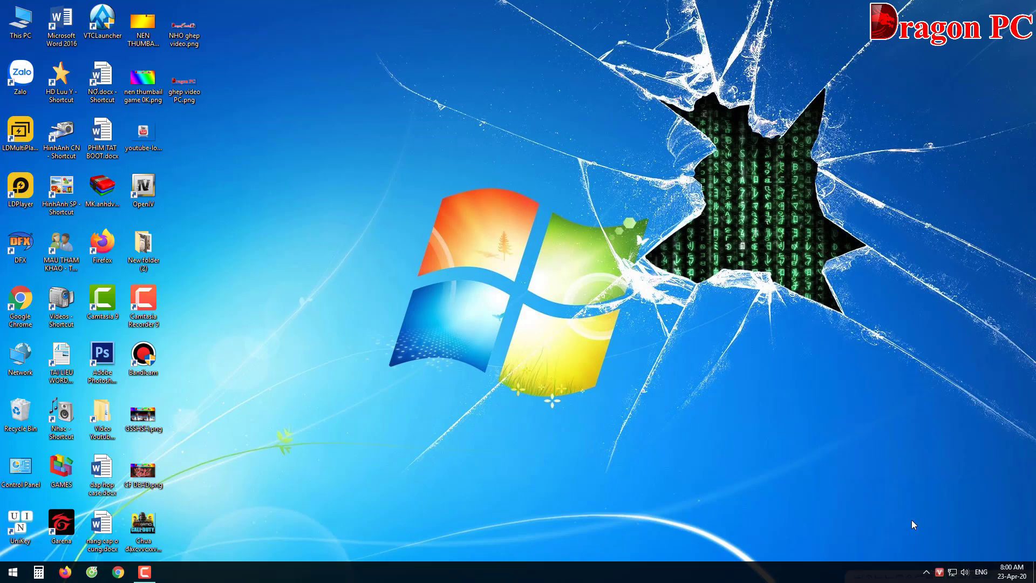
right_click(940, 573)
click(912, 565)
click(939, 572)
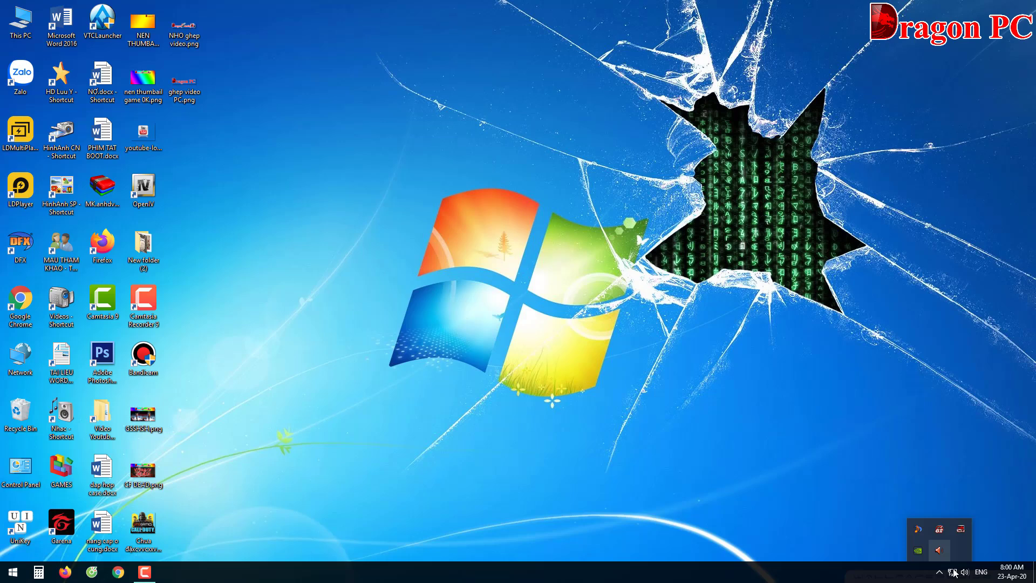
click(663, 429)
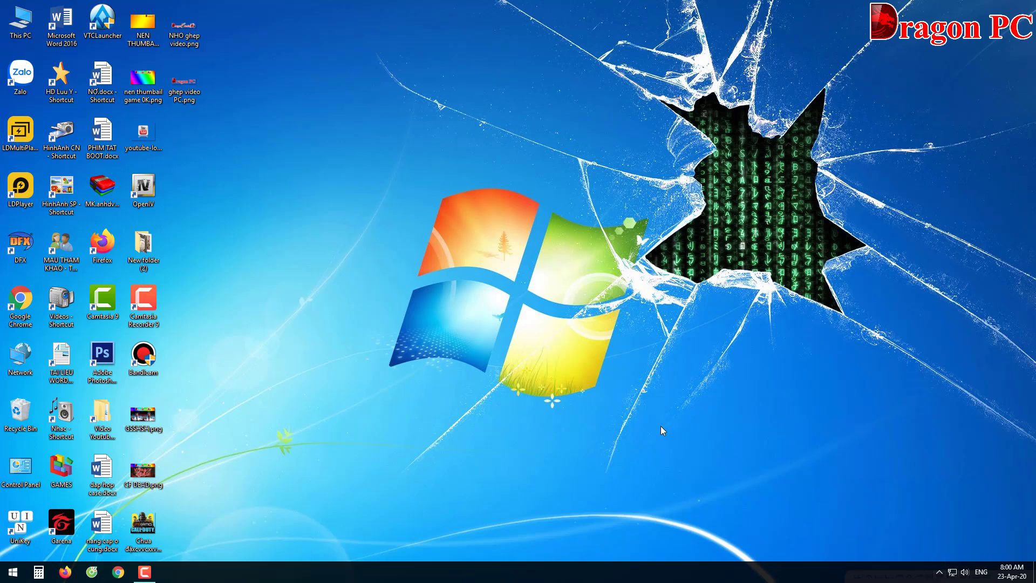
Start UniKey again, reopen its settings window from the tray icon, and exit the program
click(23, 522)
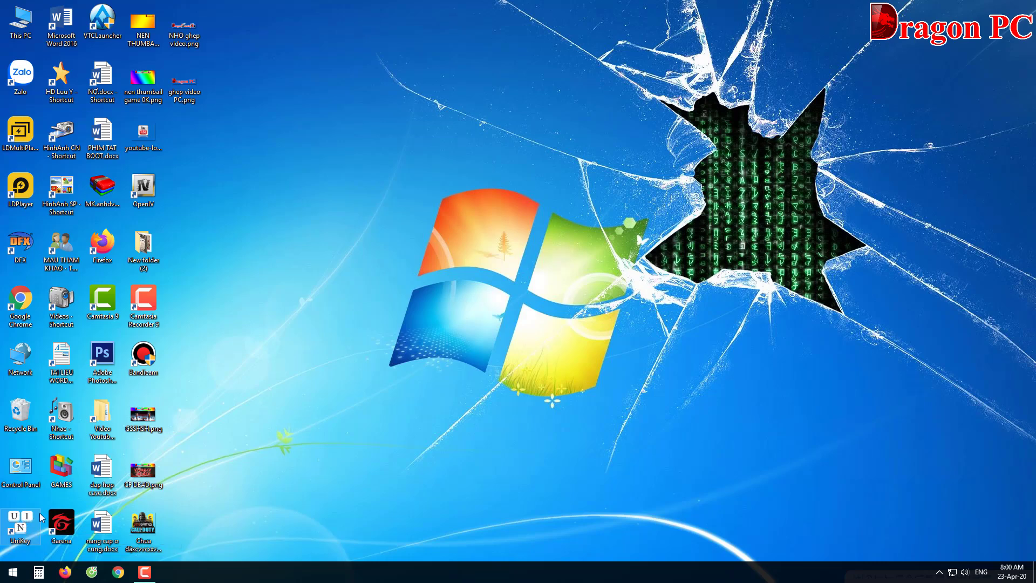
click(940, 572)
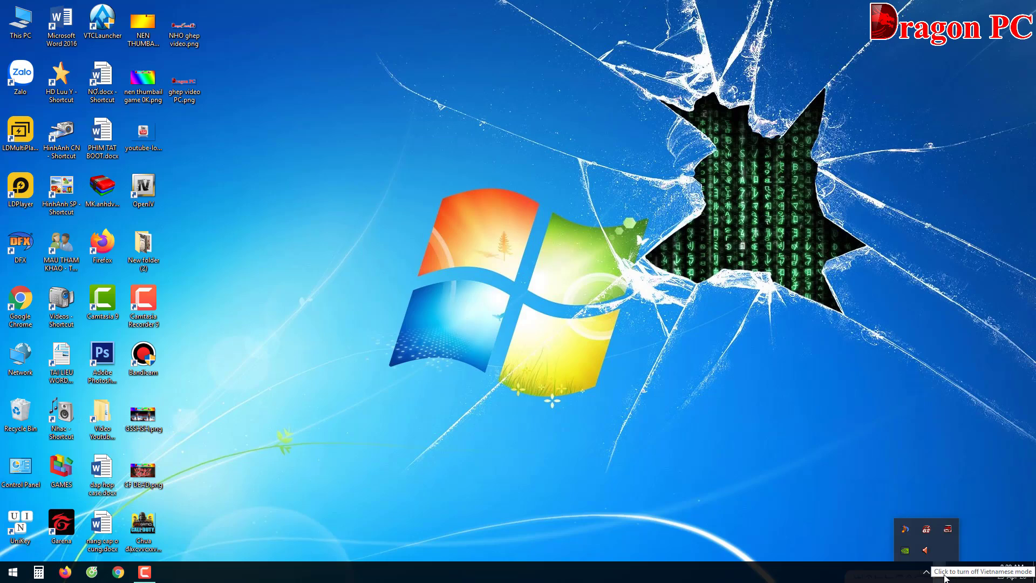
double_click(938, 573)
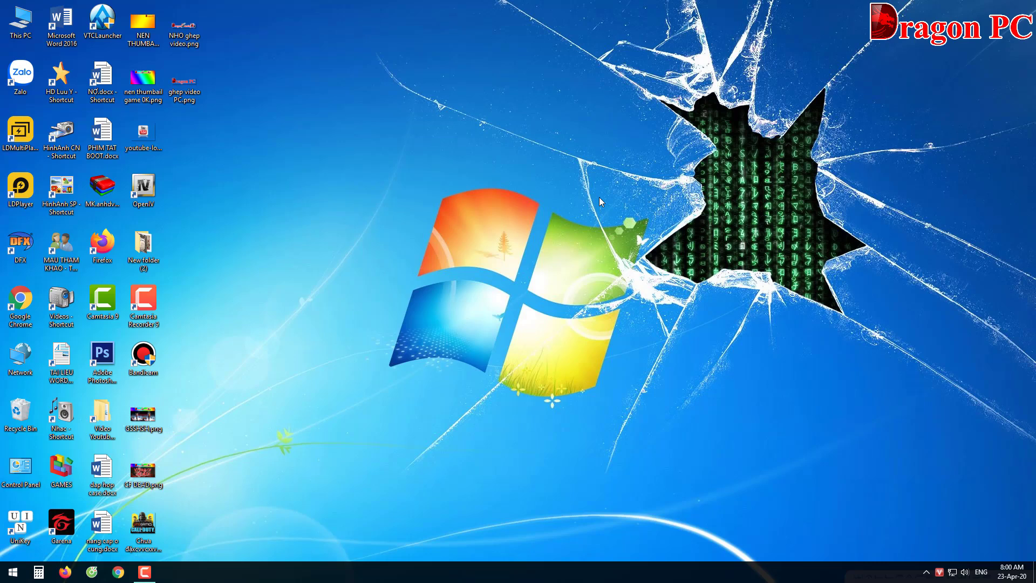
right_click(940, 572)
click(933, 563)
click(940, 573)
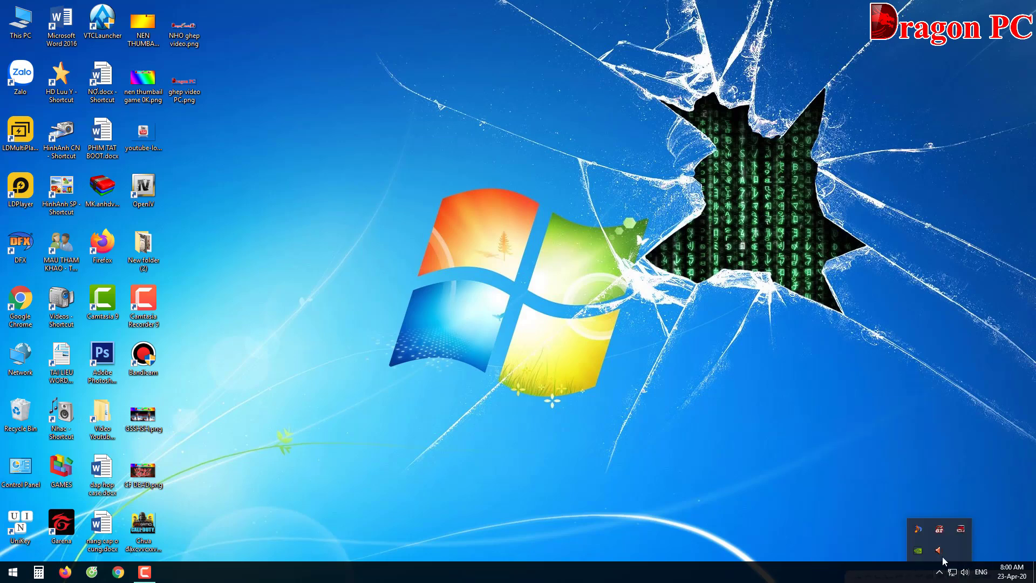
click(438, 490)
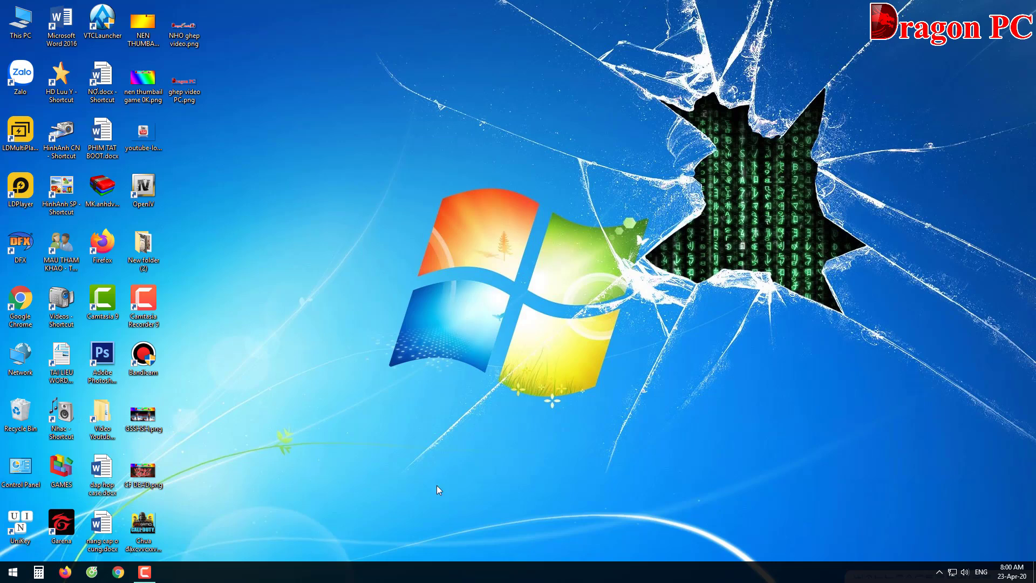
Delete the UniKey shortcut from the desktop and check the hidden tray icons for the program
right_click(30, 530)
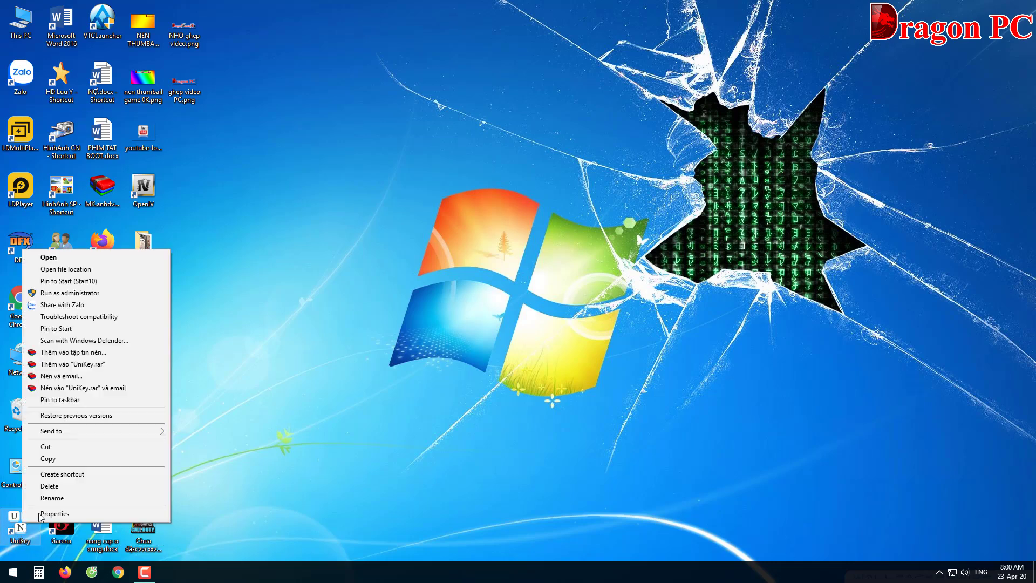
click(47, 486)
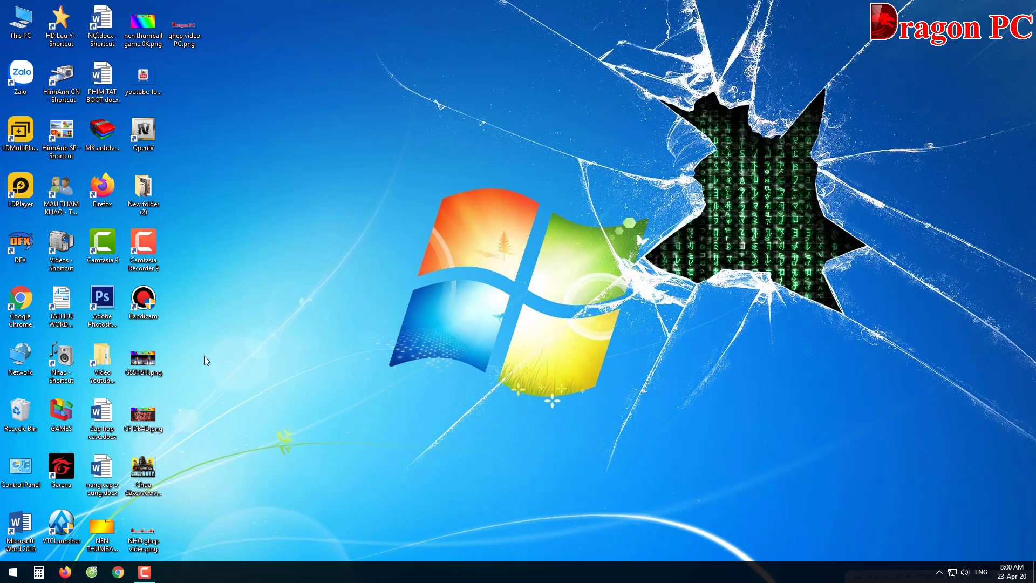
click(939, 572)
click(538, 367)
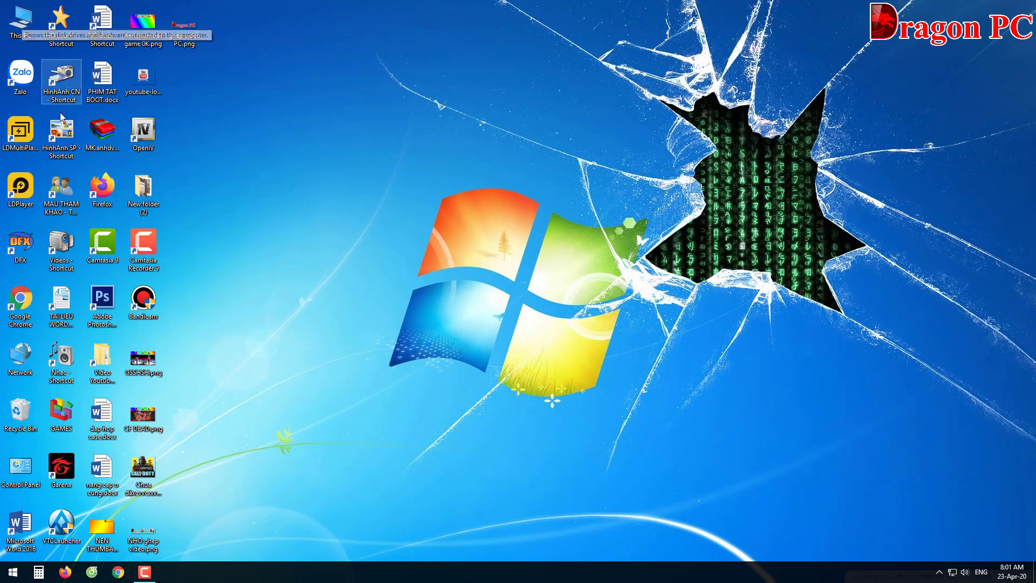
Launch UniKey.exe from the Unikey 4.2 RC4 folder in Program Files on drive C, and minimize the folder window
double_click(18, 20)
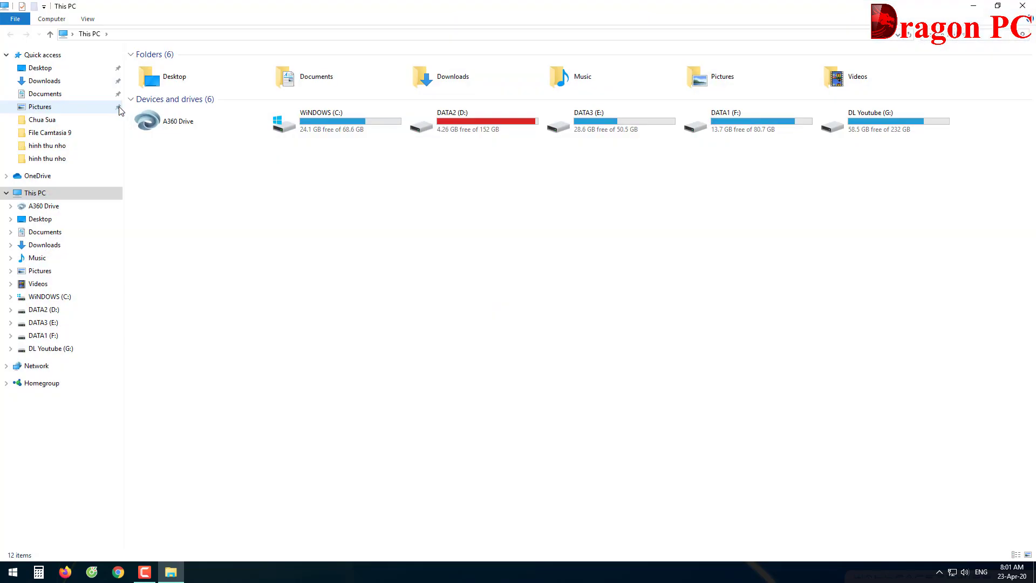
double_click(332, 122)
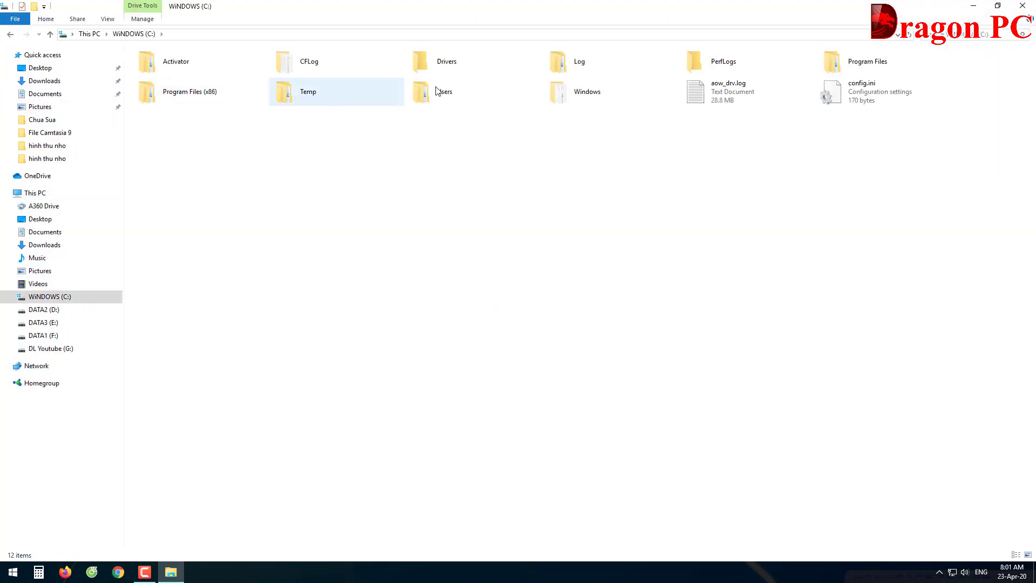
double_click(858, 73)
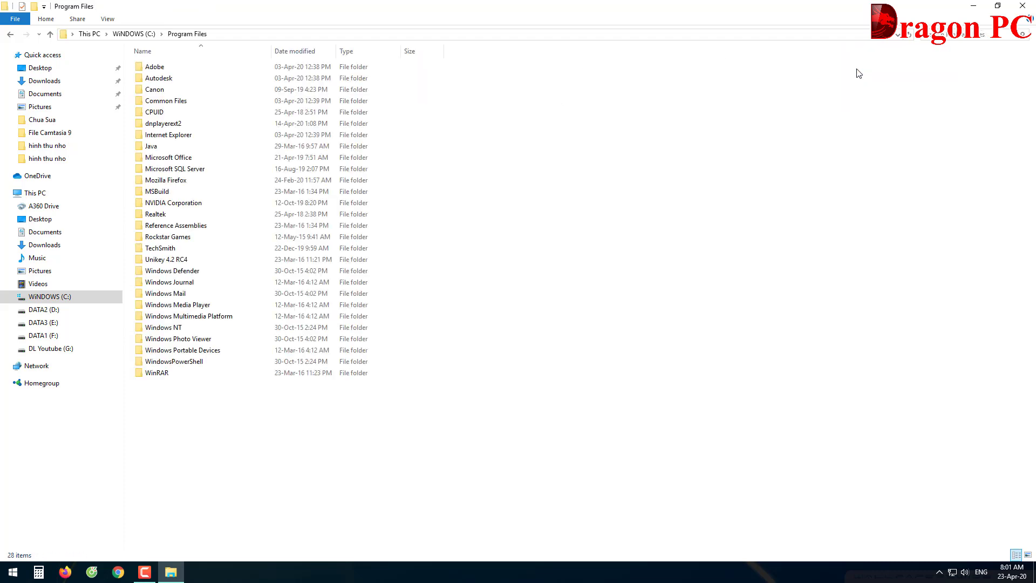
click(180, 105)
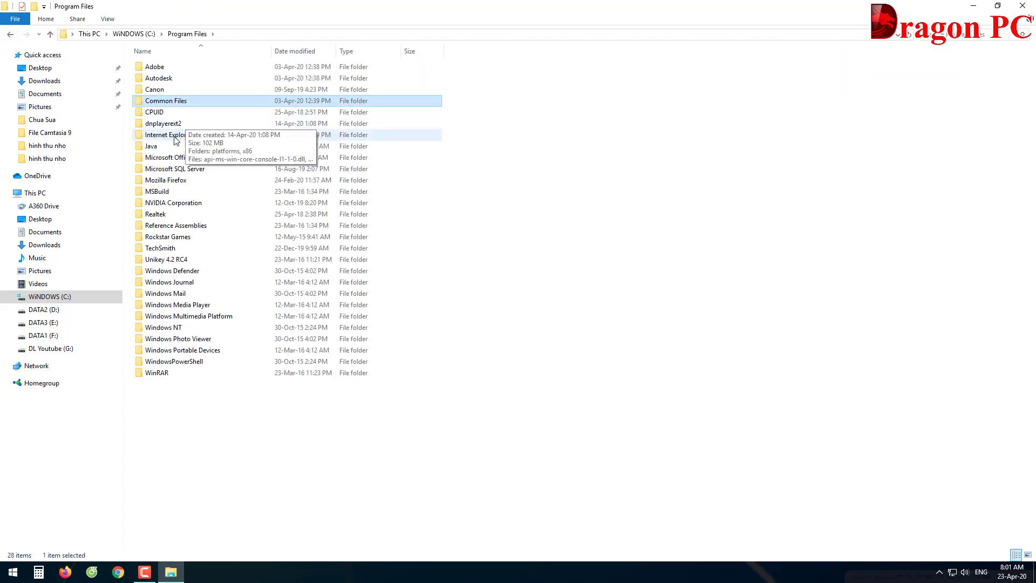
click(177, 263)
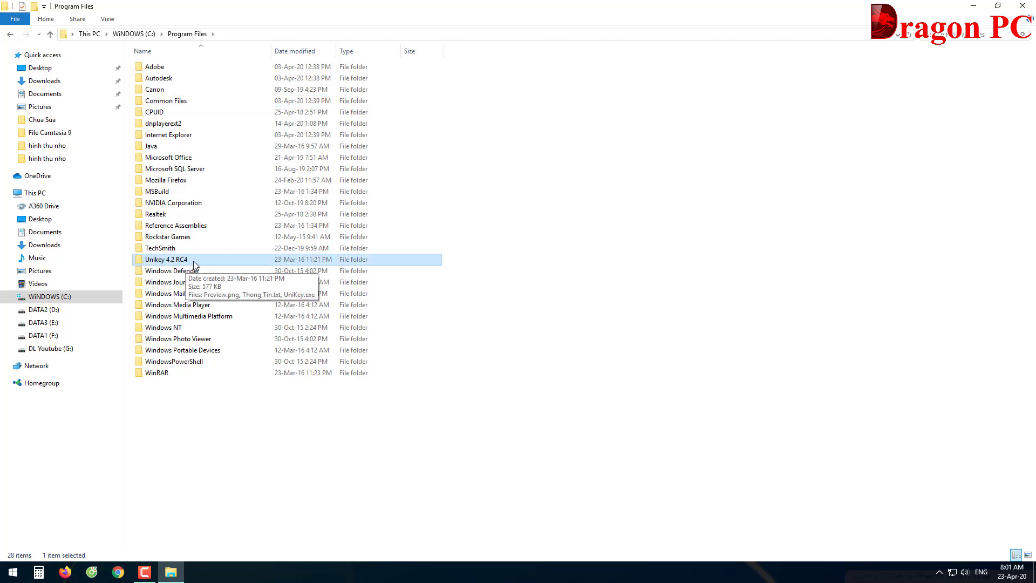
double_click(194, 264)
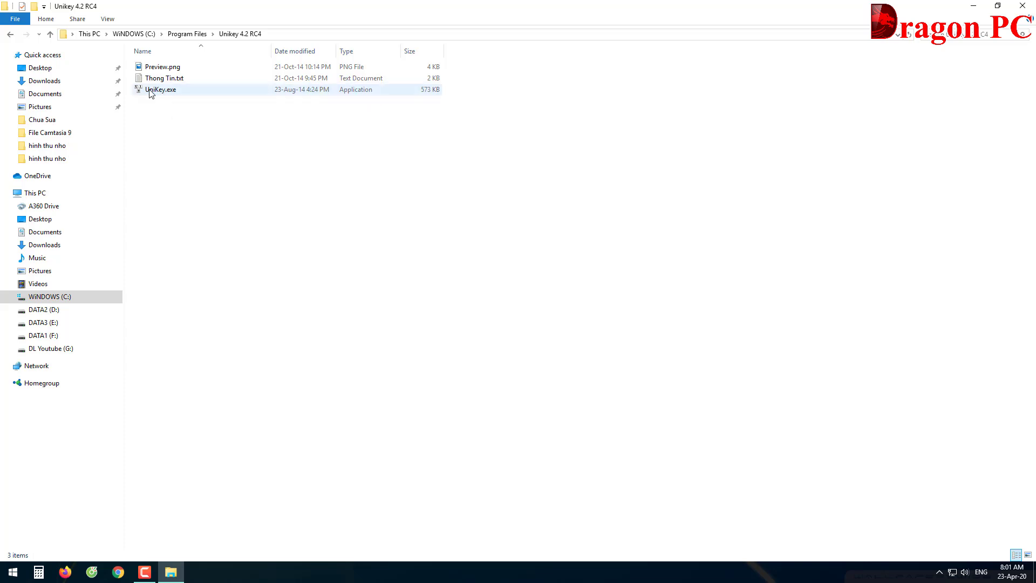
click(164, 91)
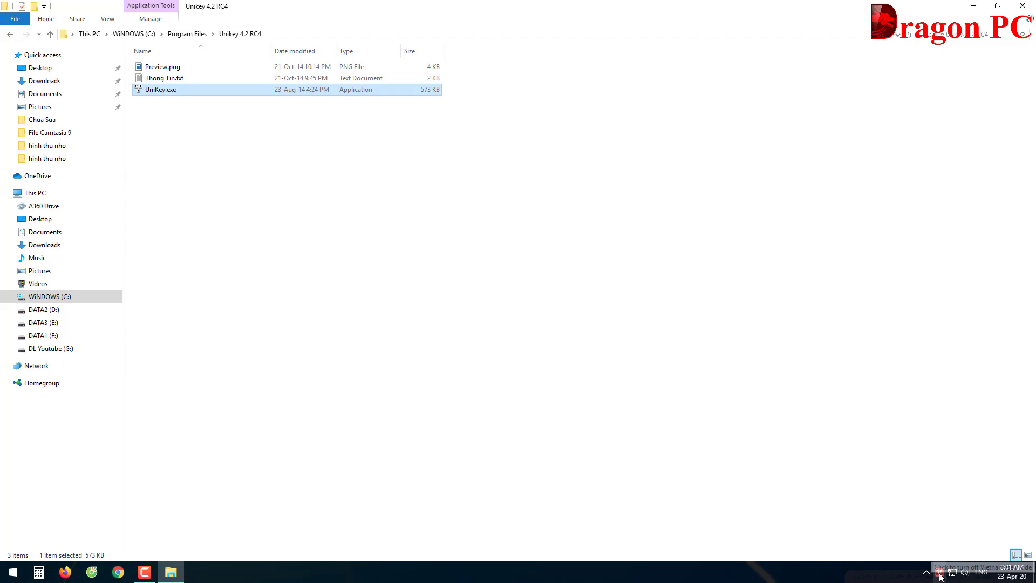
click(973, 5)
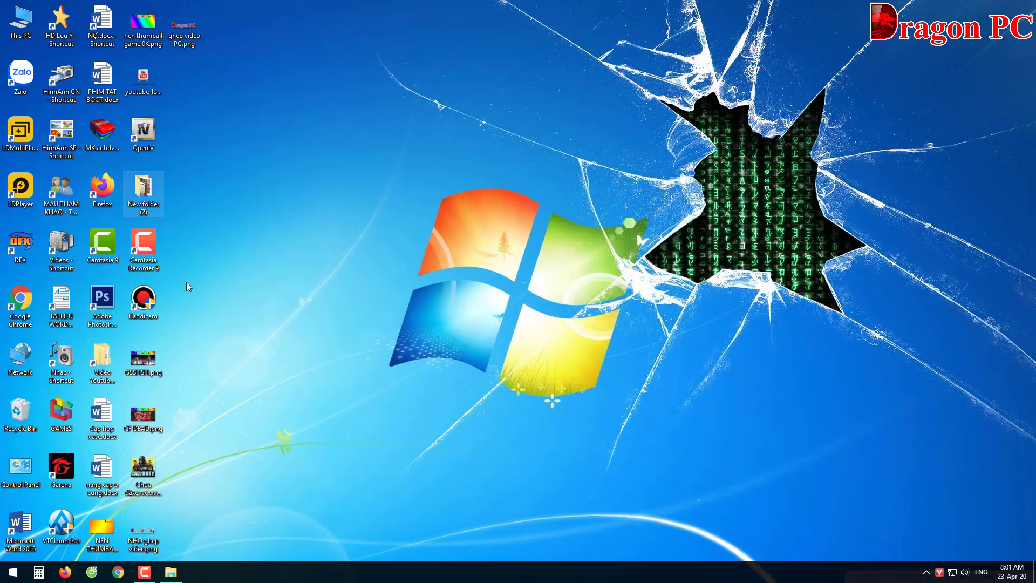
Restore the Unikey 4.2 RC4 folder window, send a shortcut of UniKey.exe to the desktop, and close the window
click(172, 571)
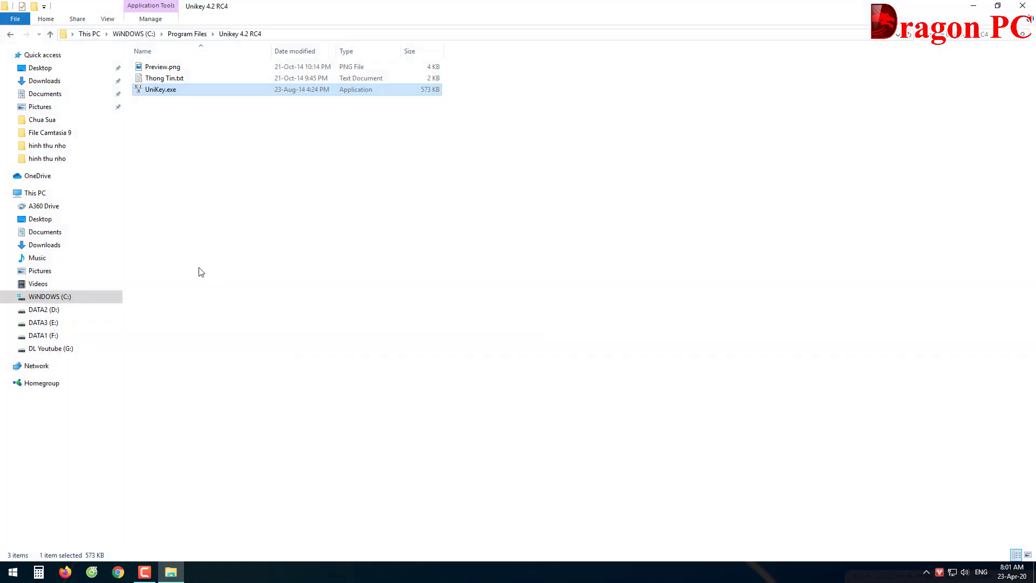
right_click(235, 94)
mouse_move(335, 257)
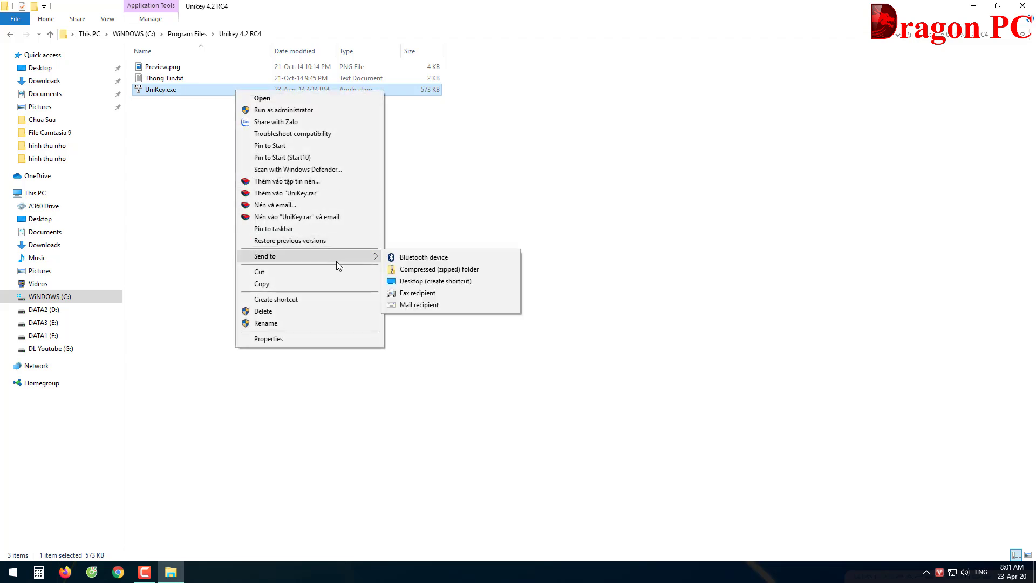
click(440, 286)
click(1022, 5)
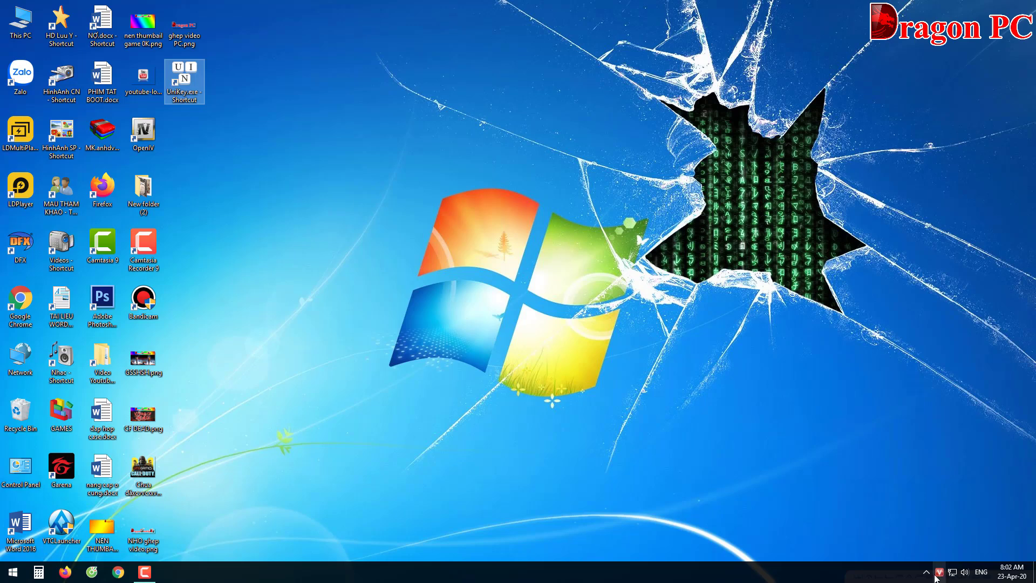
click(488, 320)
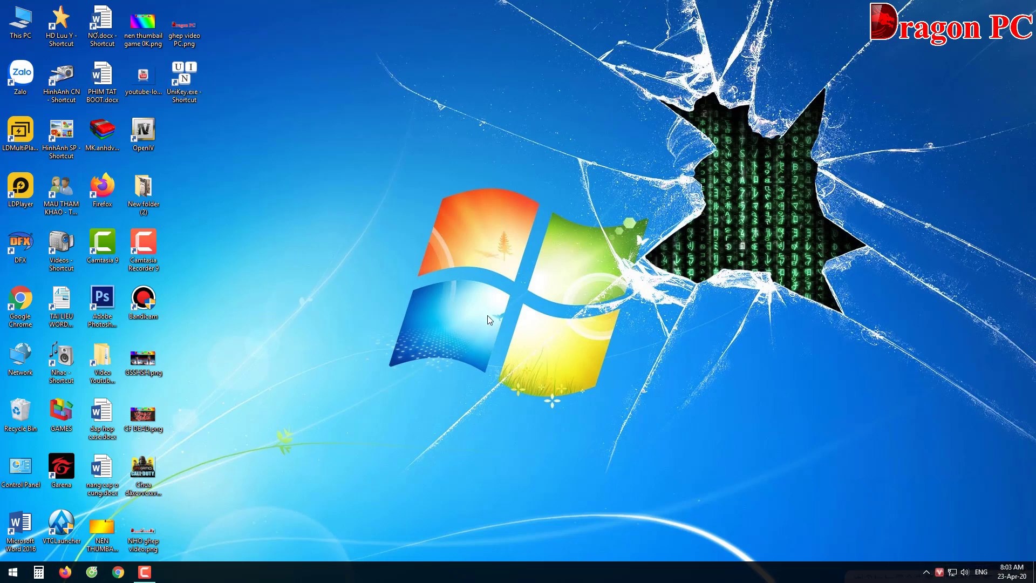